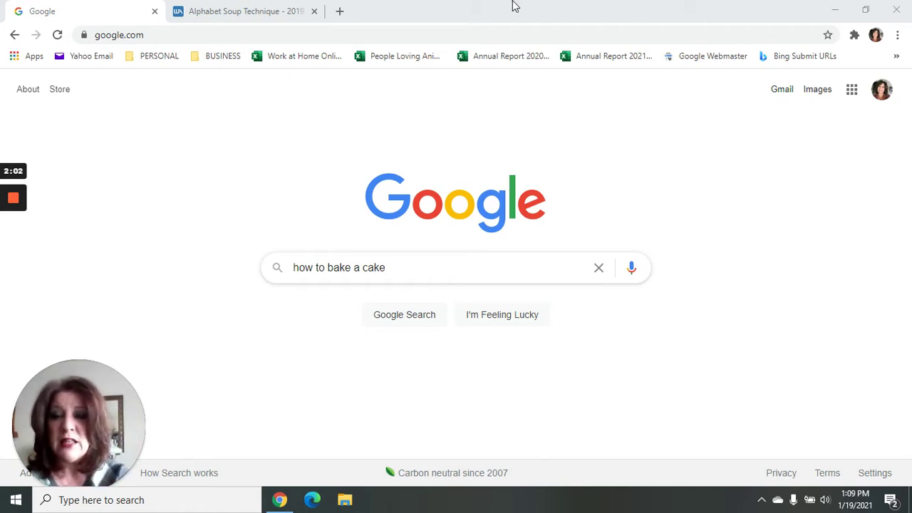
View the Alphabet Soup Technique training page and return to the Google search page.
{"action": "left_click", "coordinate": [239, 17]}
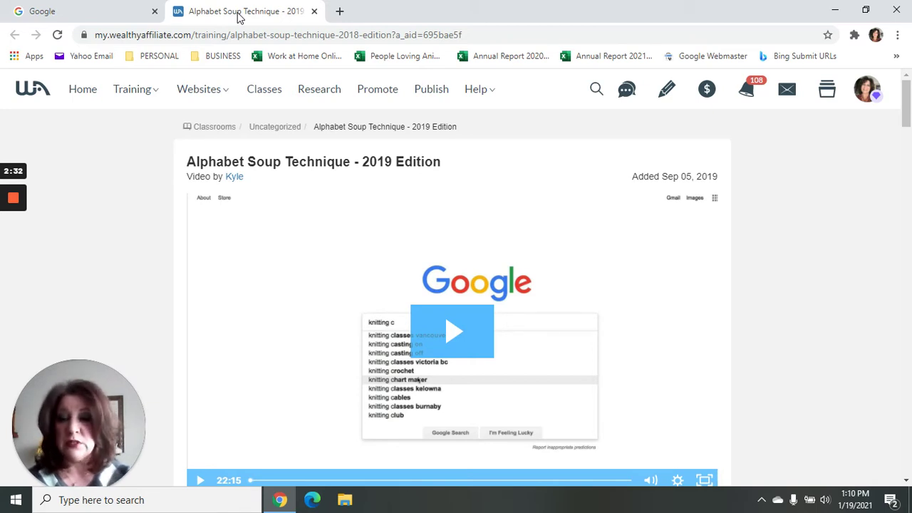
{"action": "left_click", "coordinate": [91, 17]}
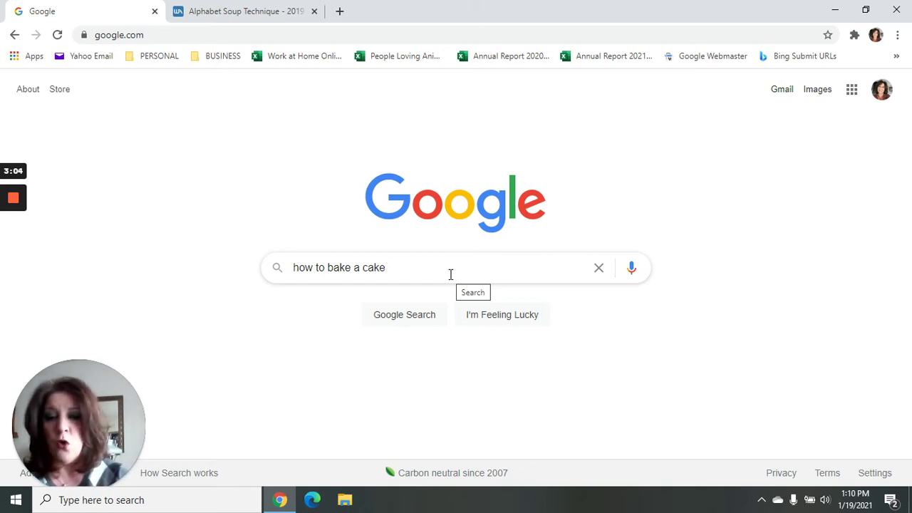
Extend the Google query to "how to bake a cake without an oven" and run the search.
{"action": "left_click", "coordinate": [423, 275]}
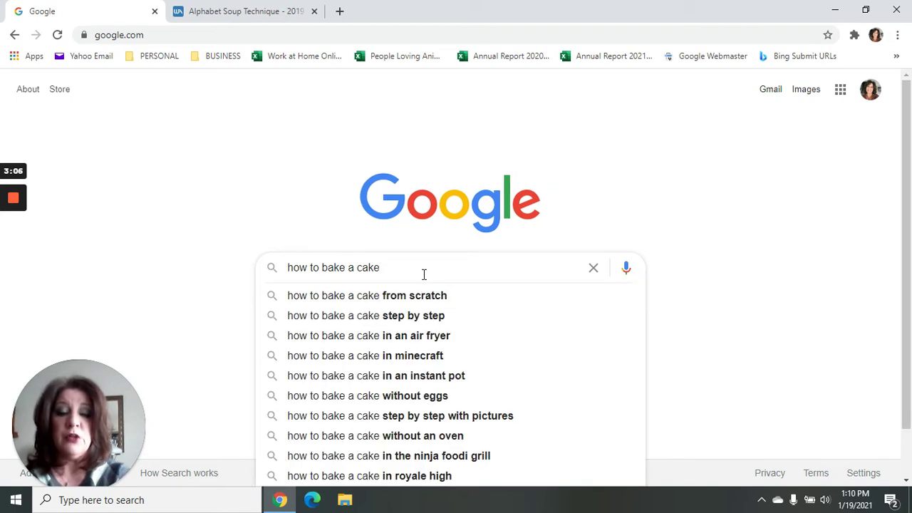
{"action": "key", "text": "BackSpace"}
{"action": "key", "text": "BackSpace"}
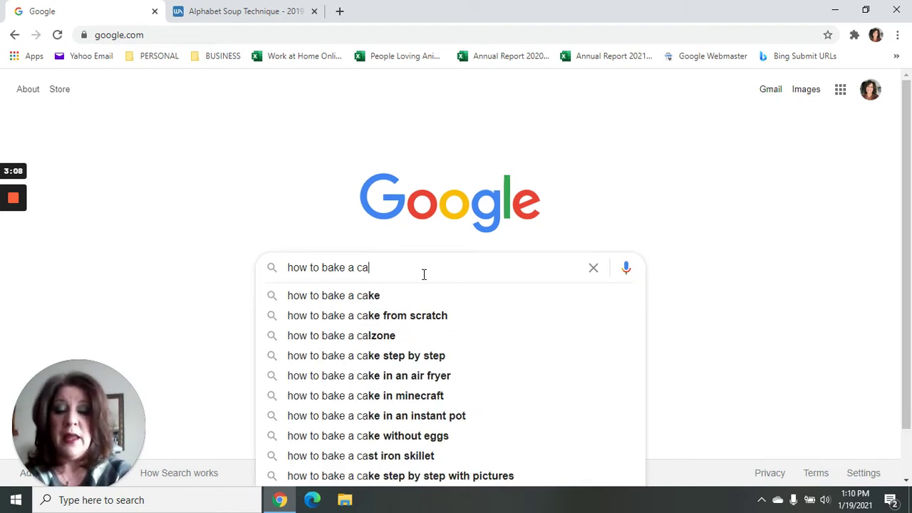
{"action": "type", "text": "ke without an oven"}
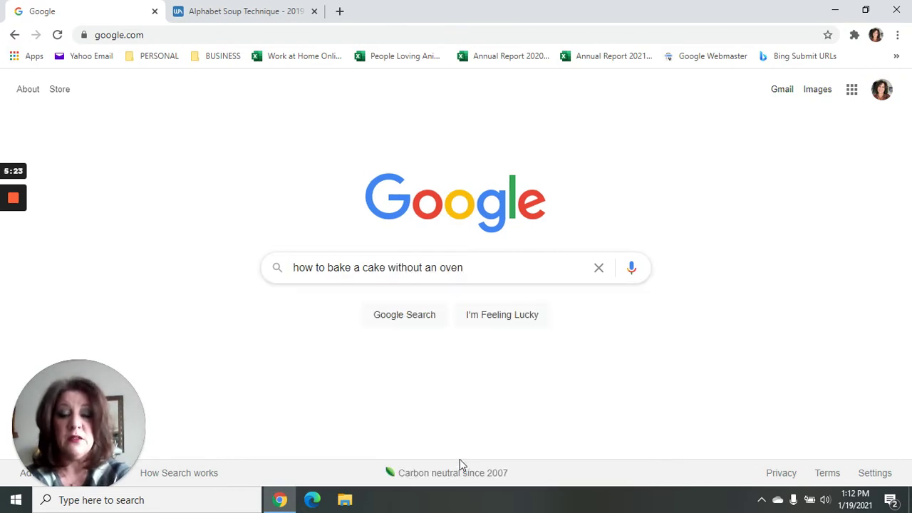
{"action": "left_click", "coordinate": [460, 456]}
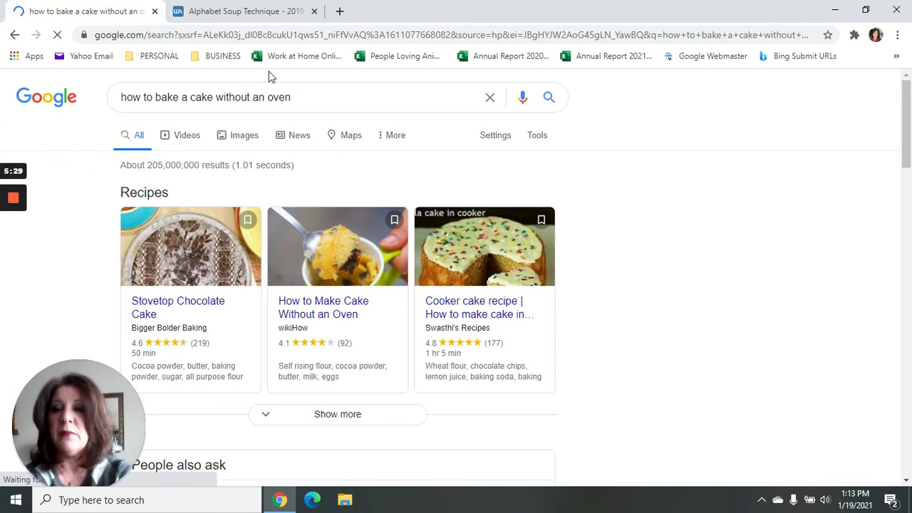
Return to the Google home page and bring up search suggestions for "how to bake a cake a".
{"action": "left_click", "coordinate": [15, 36]}
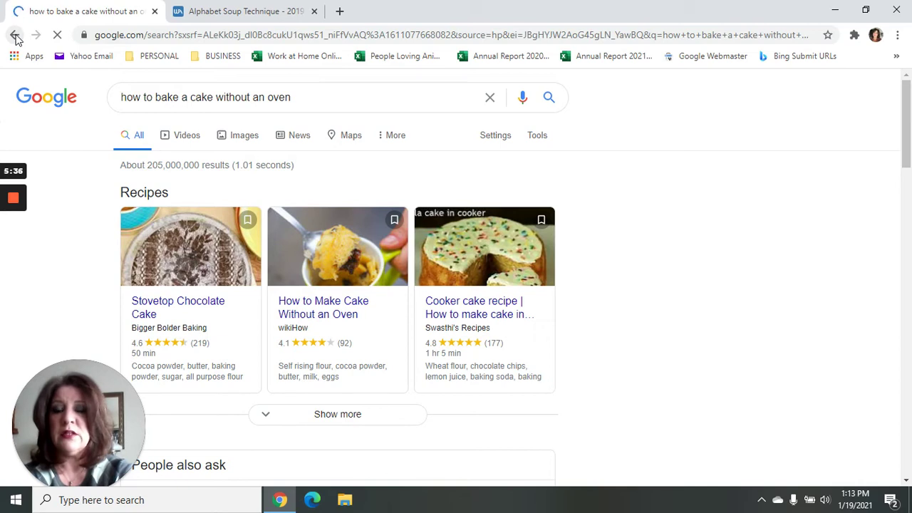
{"action": "left_click", "coordinate": [15, 36]}
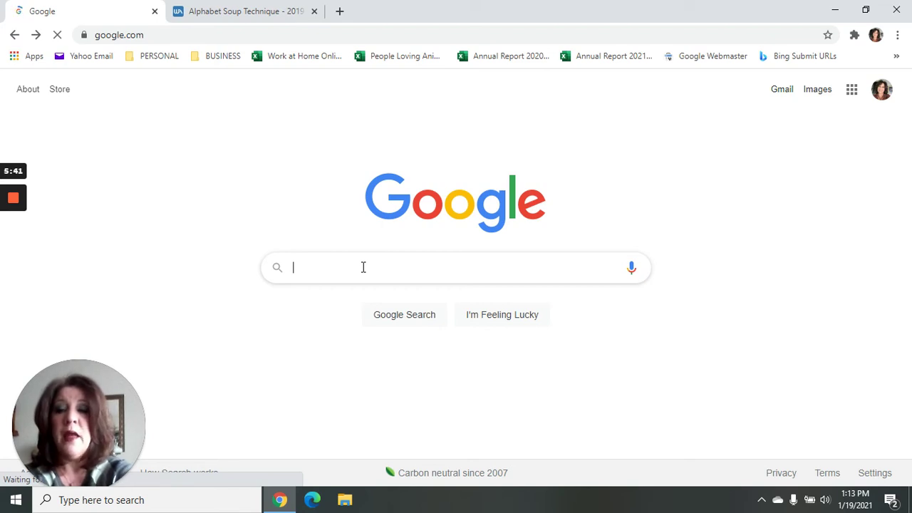
{"action": "type", "text": "how to bake a cat"}
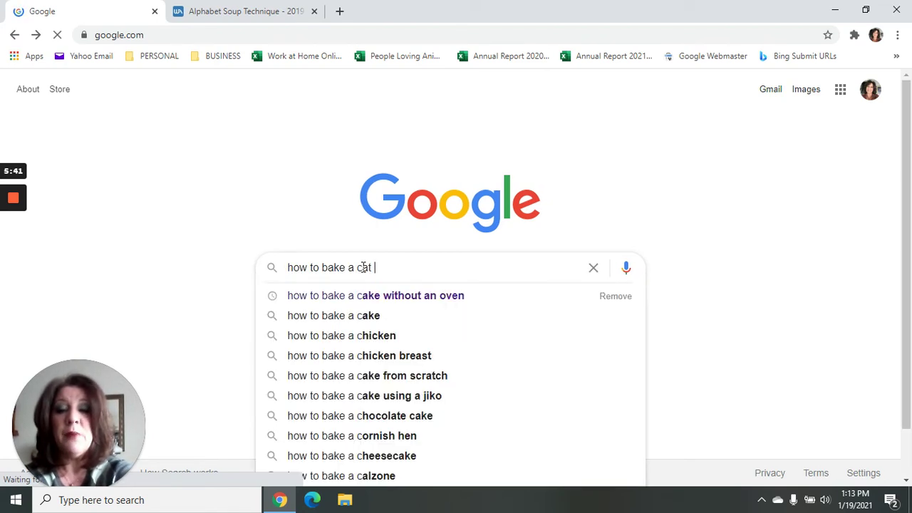
{"action": "left_click", "coordinate": [362, 267]}
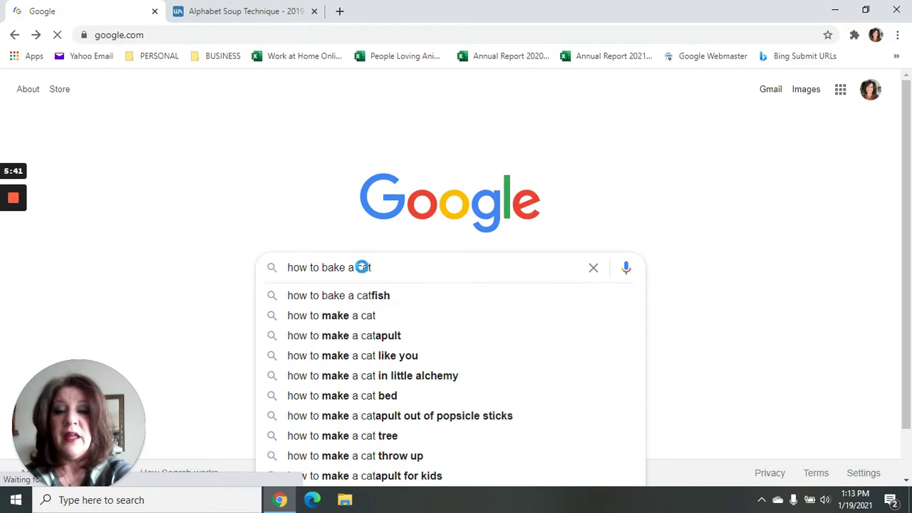
{"action": "key", "text": "BackSpace"}
{"action": "type", "text": "ke"}
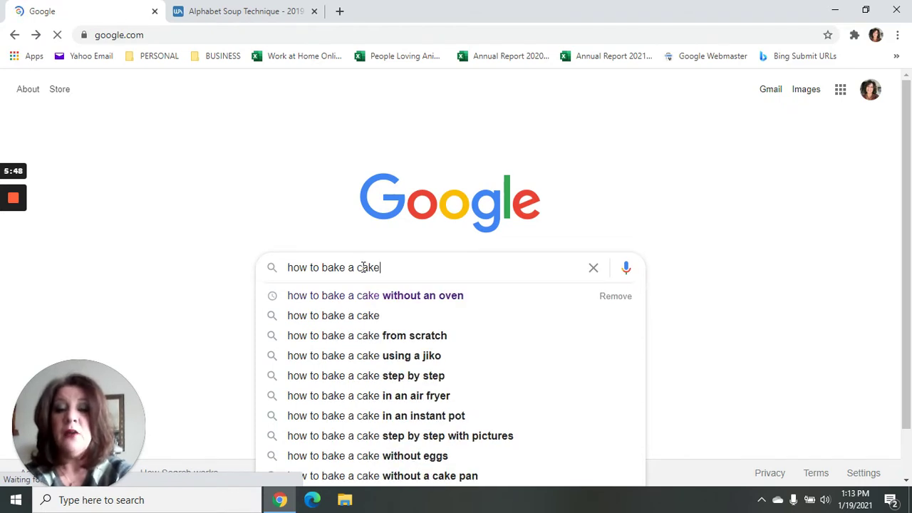
{"action": "type", "text": " a"}
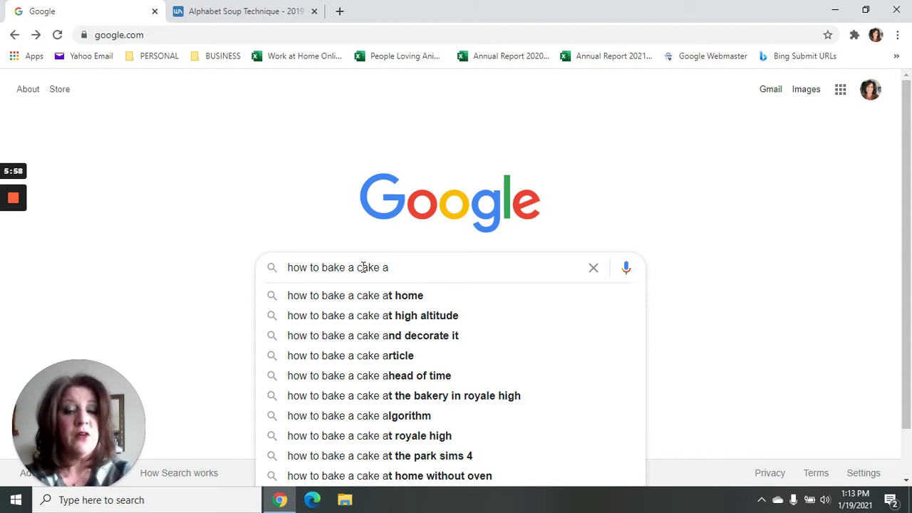
Bring up search suggestions for "how to bake a cake" followed by each of the letters b, c, d, e and f in turn.
{"action": "key", "text": "BackSpace"}
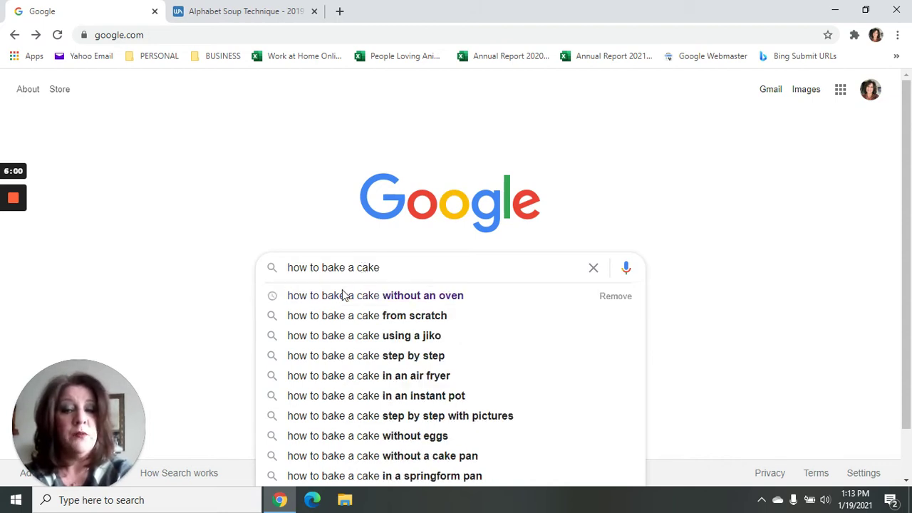
{"action": "type", "text": "b"}
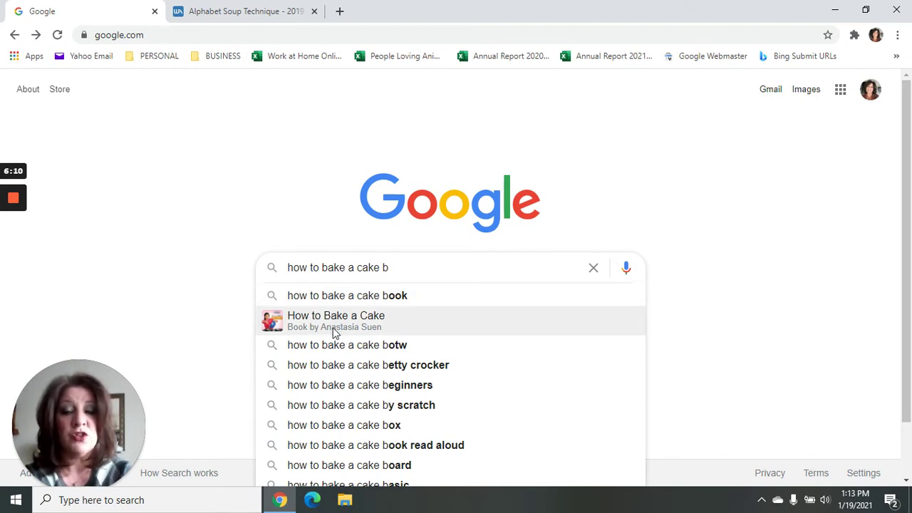
{"action": "key", "text": "BackSpace"}
{"action": "type", "text": "c"}
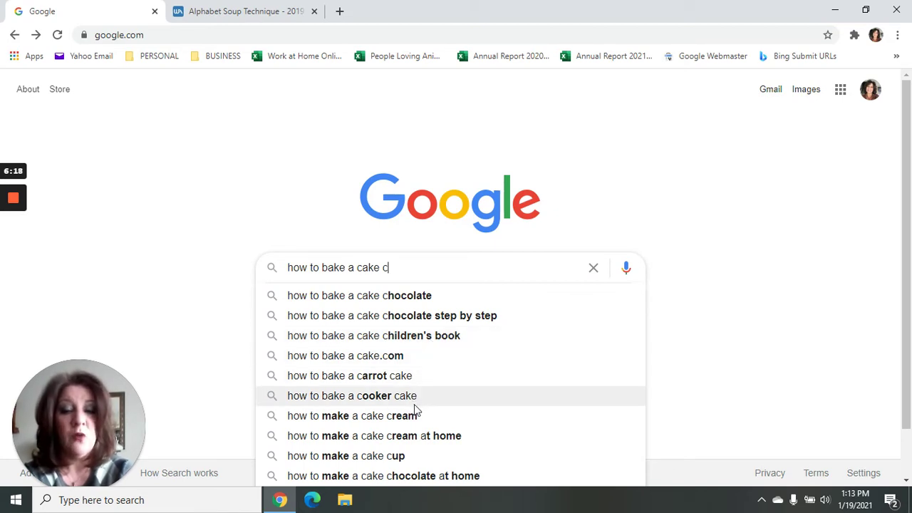
{"action": "left_click", "coordinate": [424, 446]}
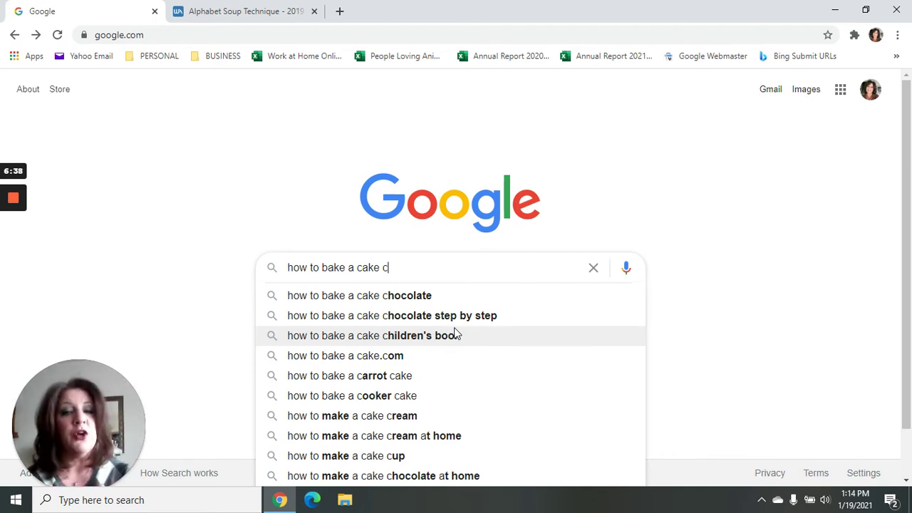
{"action": "key", "text": "BackSpace"}
{"action": "type", "text": "d"}
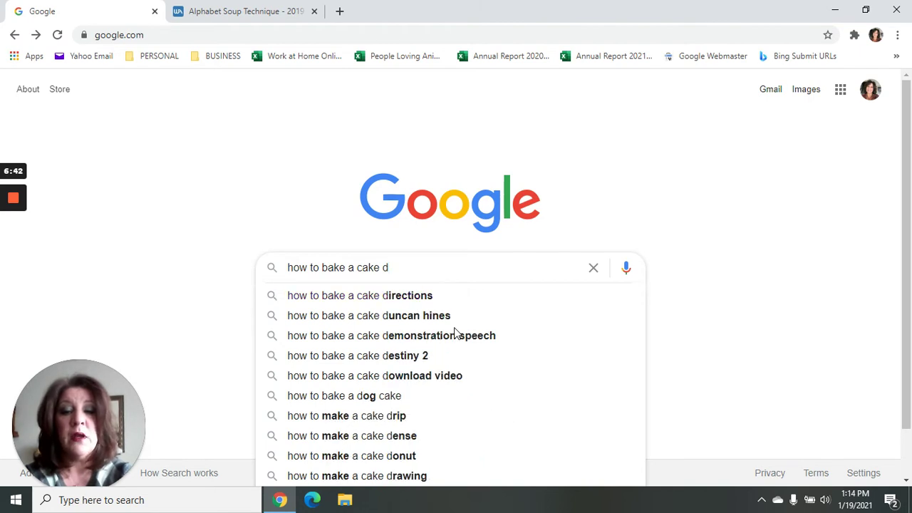
{"action": "key", "text": "BackSpace"}
{"action": "type", "text": "e"}
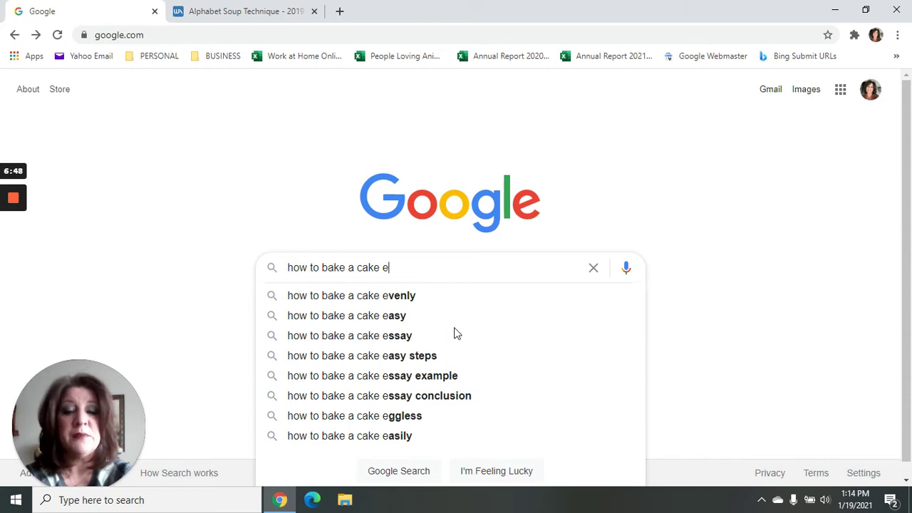
{"action": "key", "text": "BackSpace"}
{"action": "type", "text": "f"}
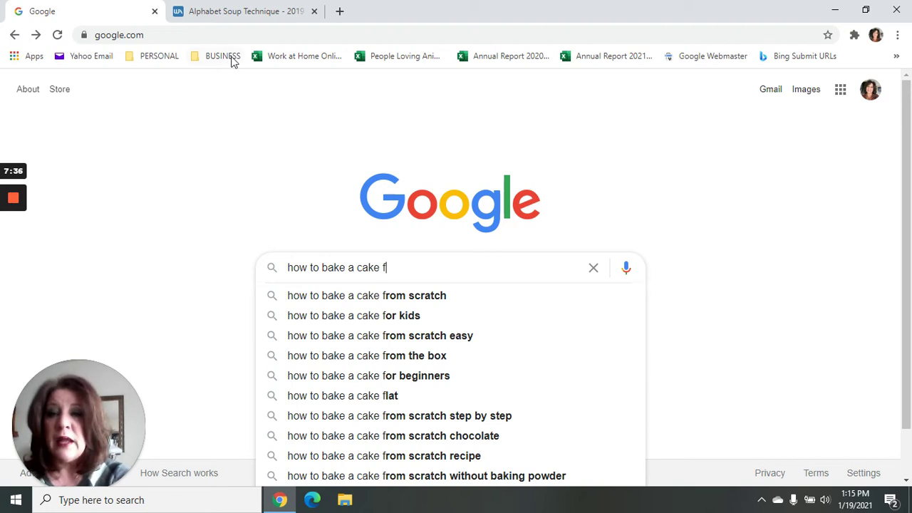
Load jaaxy.com in place of the Alphabet Soup Technique training page.
{"action": "left_click", "coordinate": [249, 14]}
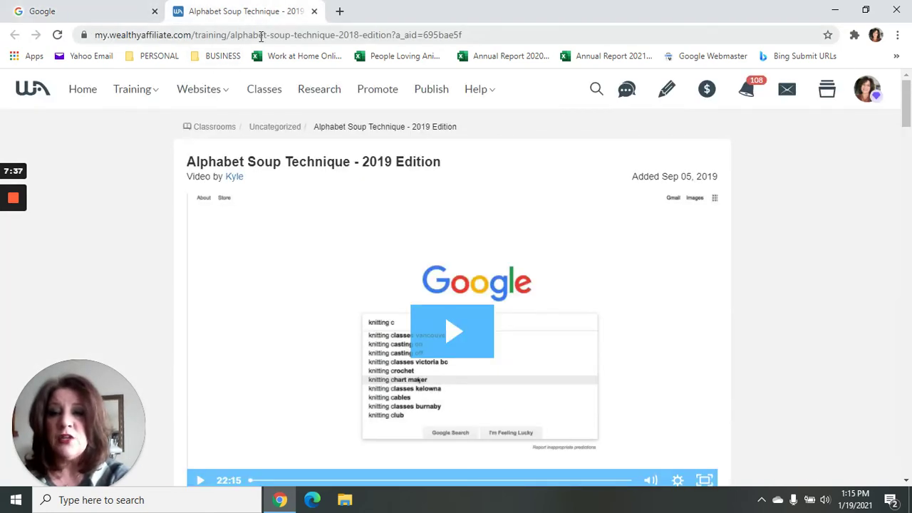
{"action": "left_click", "coordinate": [261, 36]}
{"action": "type", "text": "jaaxy.com"}
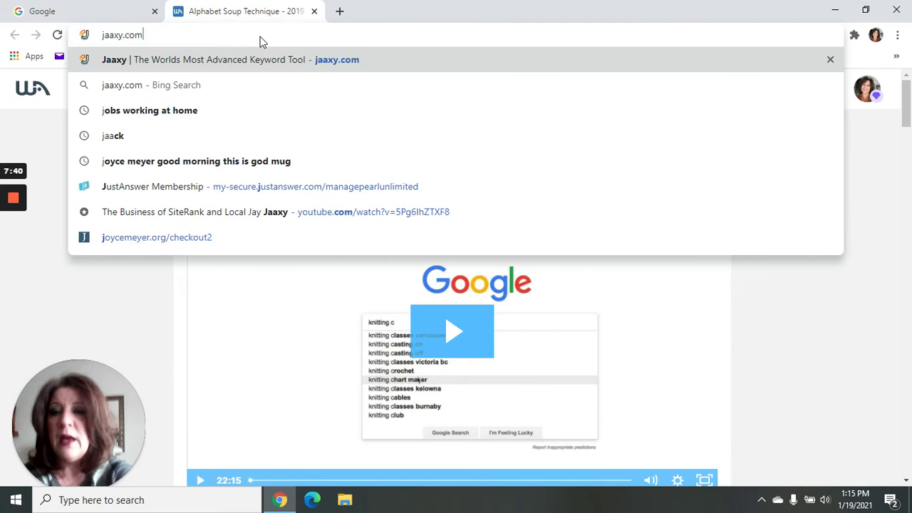
{"action": "key", "text": "Return"}
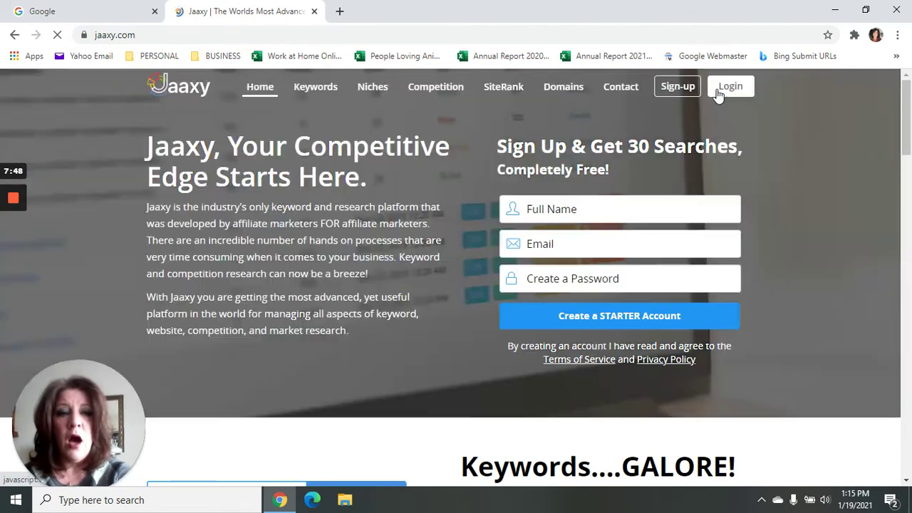
Log in to Jaaxy with the saved account e-mail and the account password, and dismiss the browser's password check notice.
{"action": "left_click", "coordinate": [720, 92]}
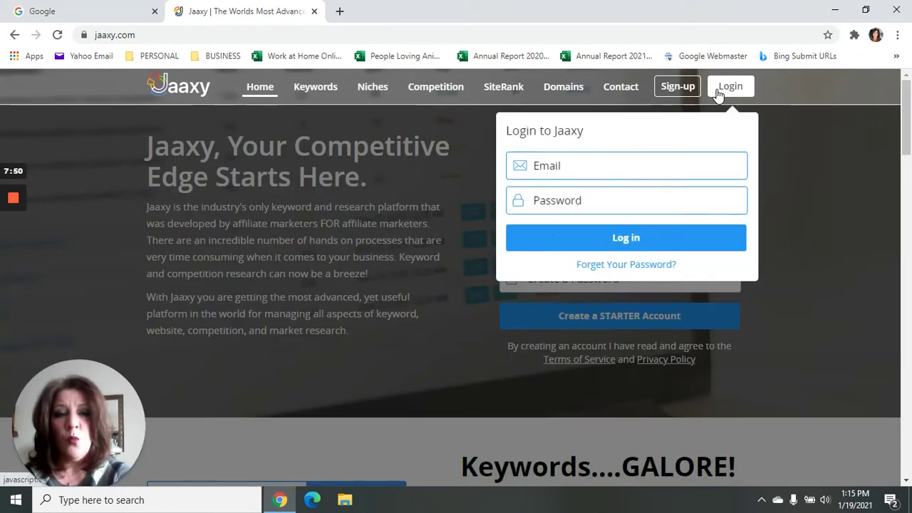
{"action": "left_click", "coordinate": [645, 170]}
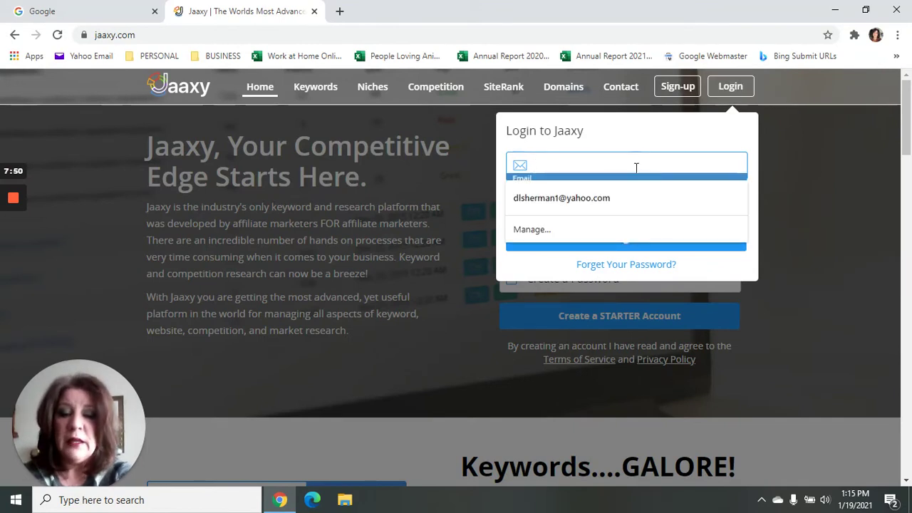
{"action": "left_click", "coordinate": [616, 201]}
{"action": "left_click", "coordinate": [617, 202]}
{"action": "type", "text": "*********"}
{"action": "key", "text": "Return"}
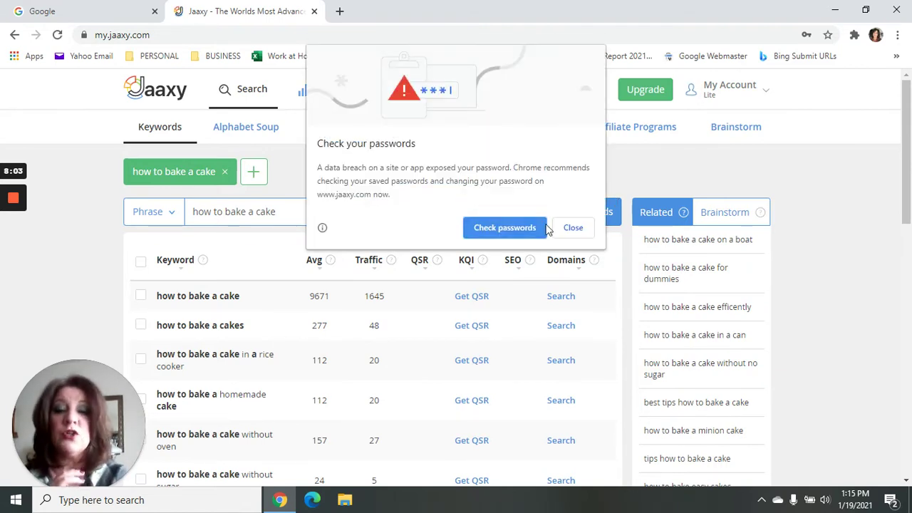
{"action": "left_click", "coordinate": [573, 228]}
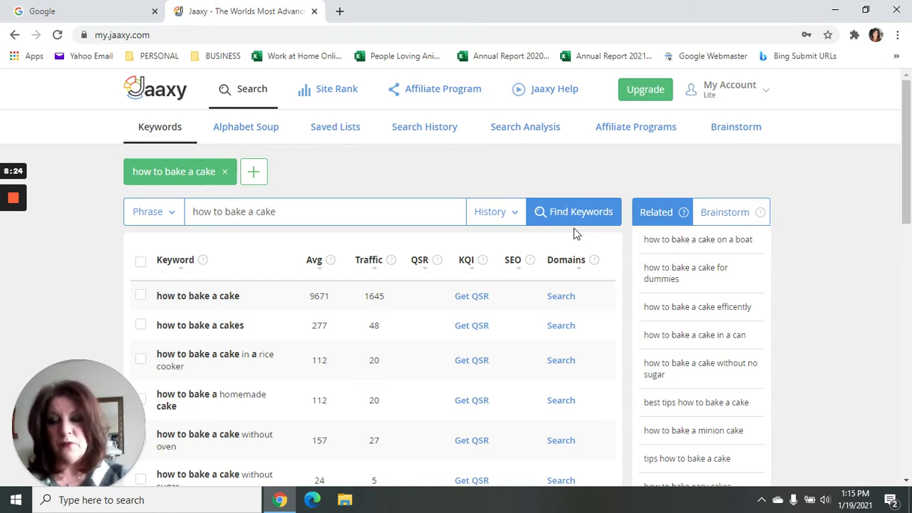
Run a Jaaxy keyword search for the phrase "how to bake a cake".
{"action": "left_click", "coordinate": [341, 214]}
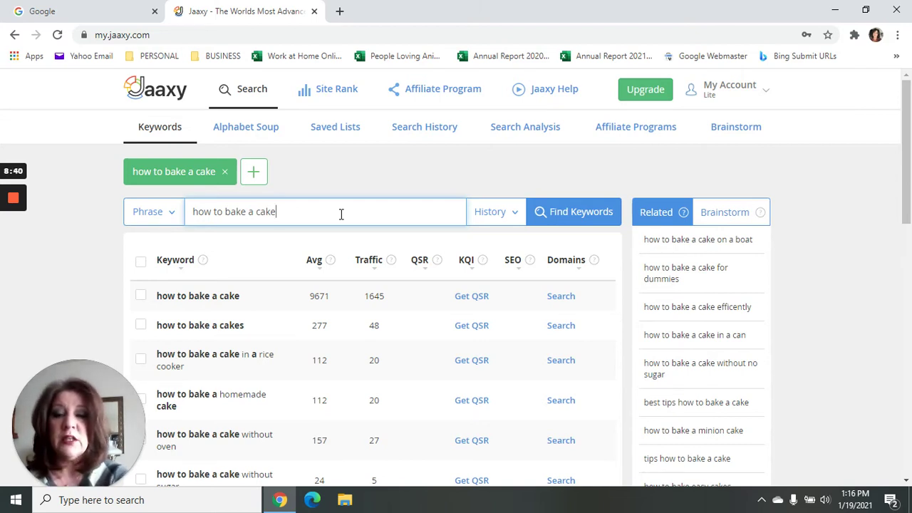
{"action": "key", "text": "BackSpace"}
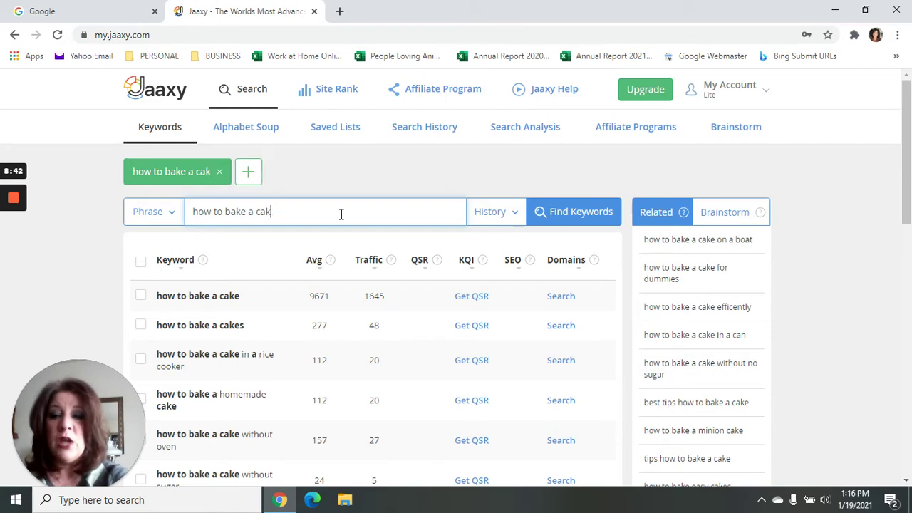
{"action": "type", "text": "e"}
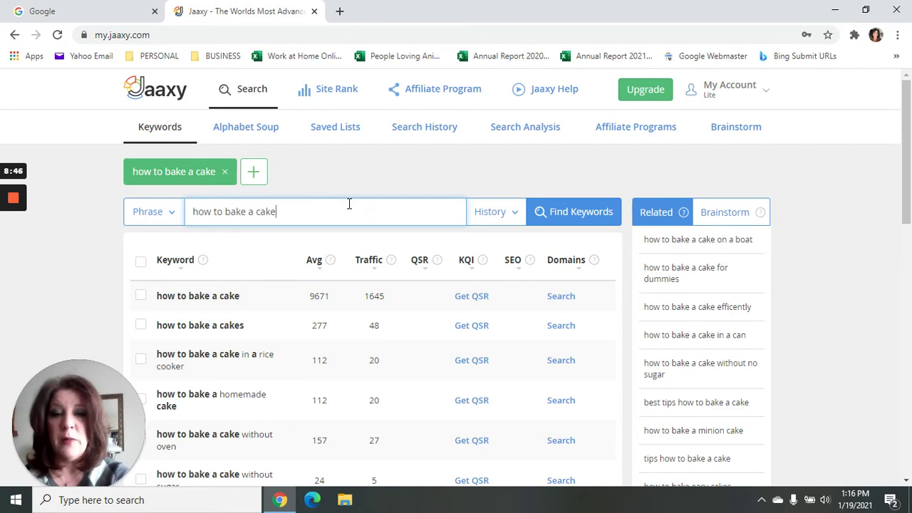
{"action": "key", "text": "Return"}
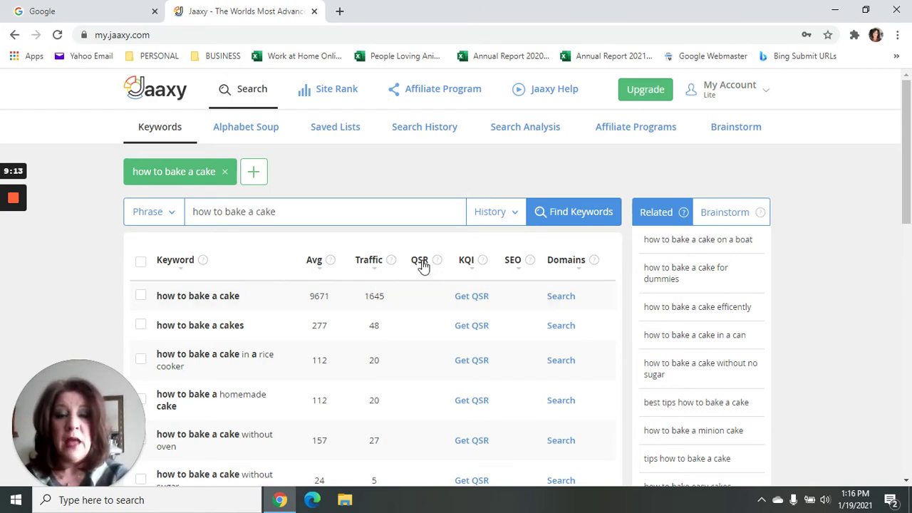
Get the QSR for the keywords "how to bake a cake", "how to bake a cake without oven" and "how to bake a cake for kids".
{"action": "left_click", "coordinate": [472, 302]}
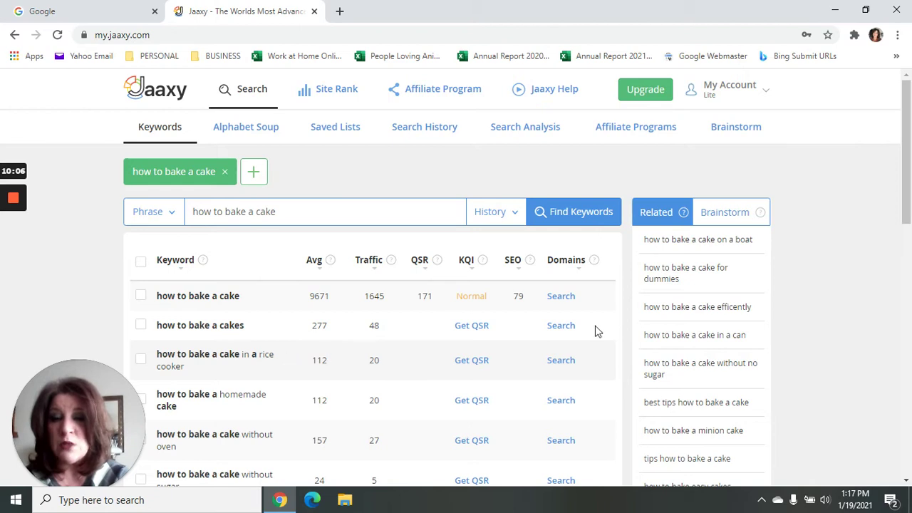
{"action": "left_click_drag", "start_coordinate": [908, 197], "coordinate": [908, 223]}
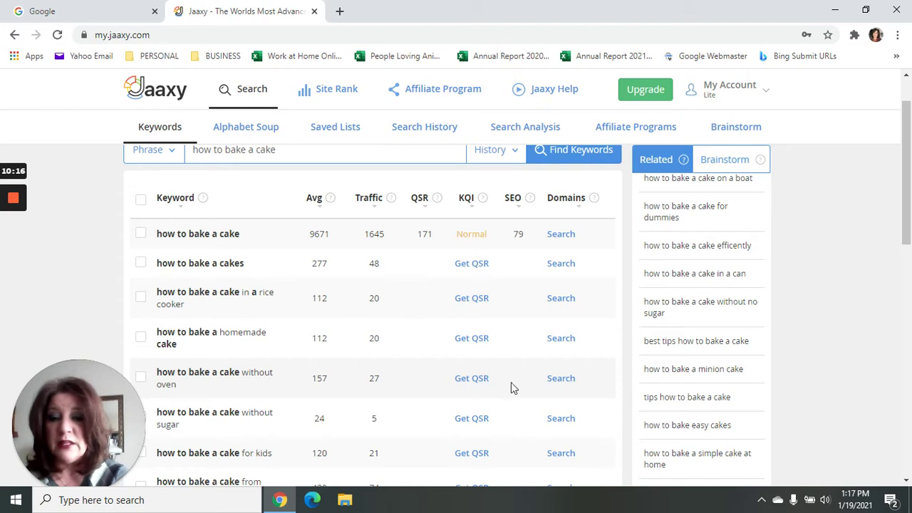
{"action": "left_click", "coordinate": [488, 379]}
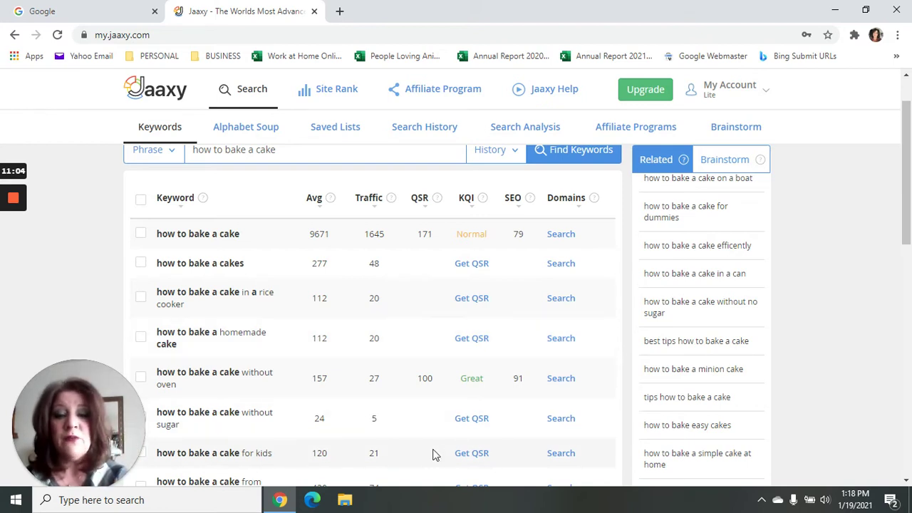
{"action": "left_click_drag", "start_coordinate": [908, 227], "coordinate": [905, 269]}
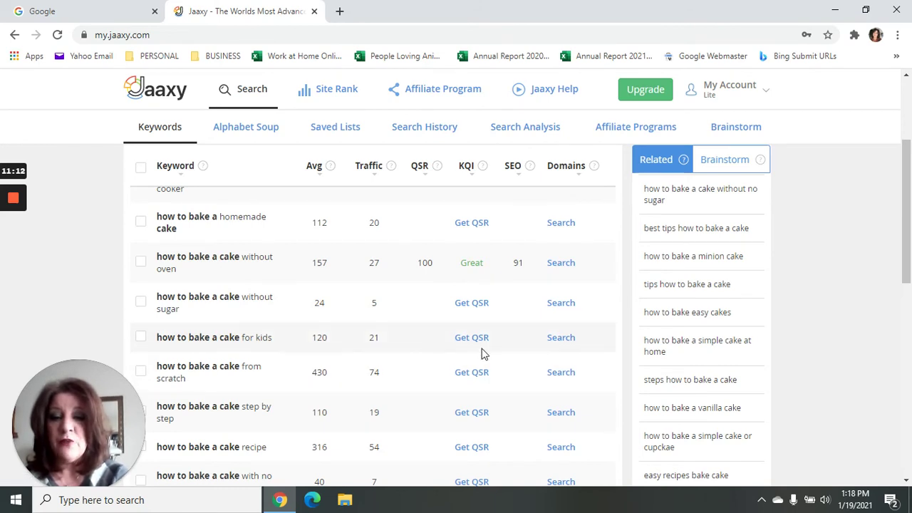
{"action": "left_click", "coordinate": [473, 340]}
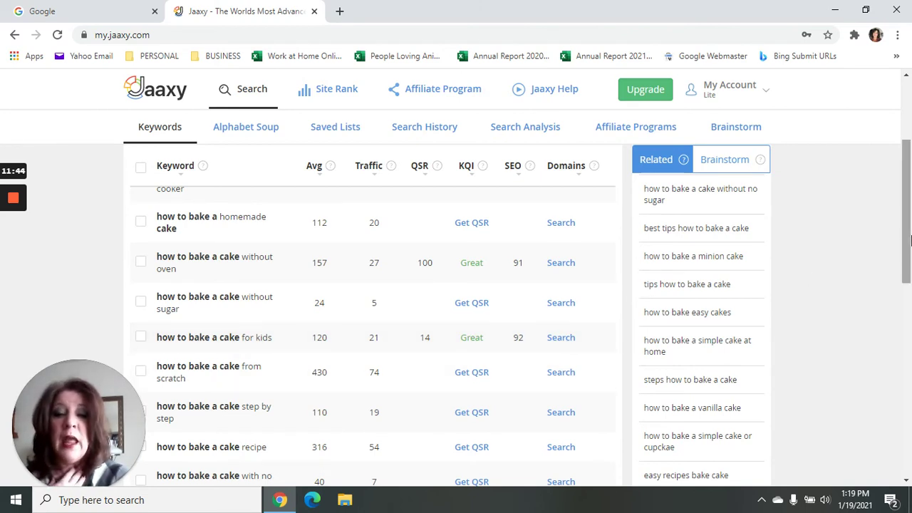
Examine the Avg, Traffic, QSR and KQI figures in the Jaaxy results for the "how to bake a cake" keywords.
{"action": "scroll", "coordinate": [910, 207], "scroll_direction": "up", "scroll_amount": 1}
{"action": "left_click_drag", "start_coordinate": [910, 189], "coordinate": [910, 164]}
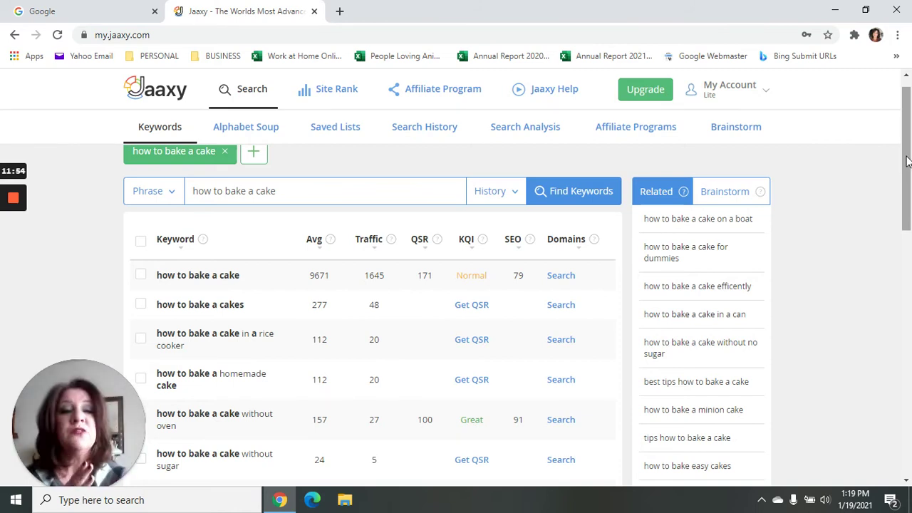
{"action": "left_click_drag", "start_coordinate": [907, 161], "coordinate": [908, 211]}
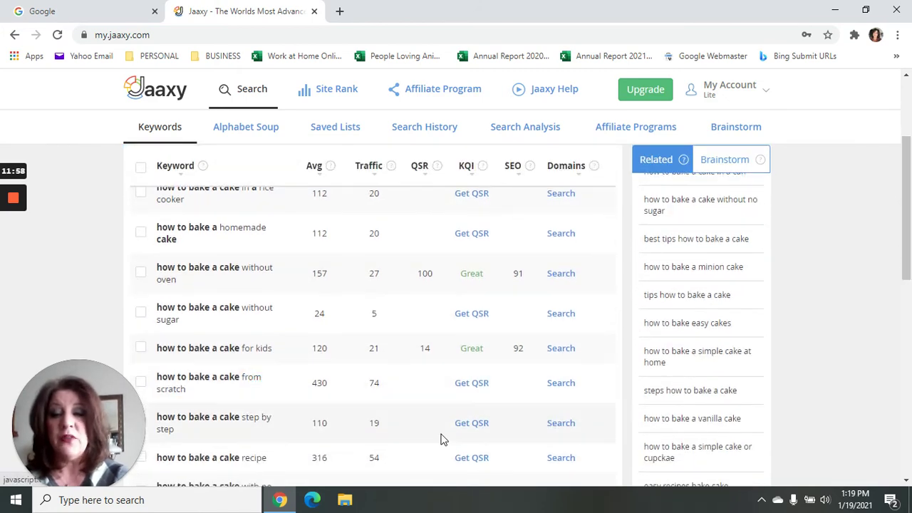
{"action": "left_click_drag", "start_coordinate": [910, 226], "coordinate": [910, 168]}
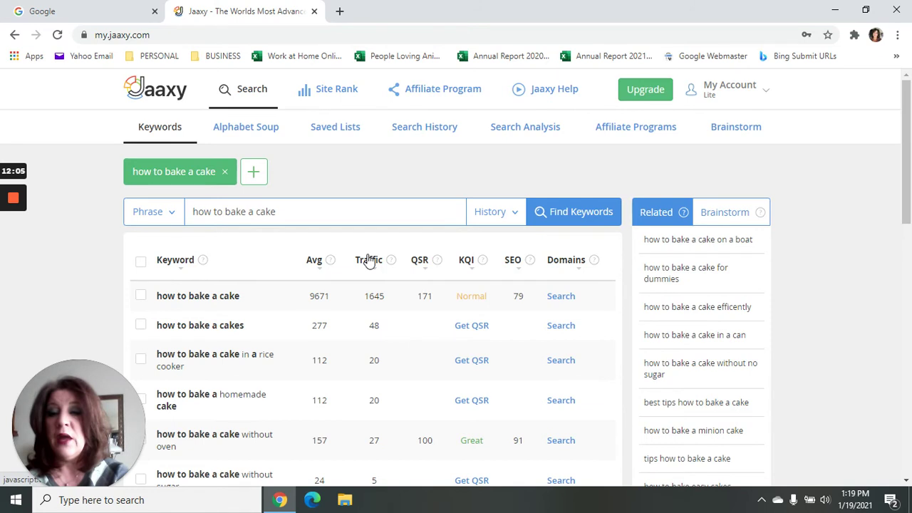
{"action": "left_click", "coordinate": [361, 212]}
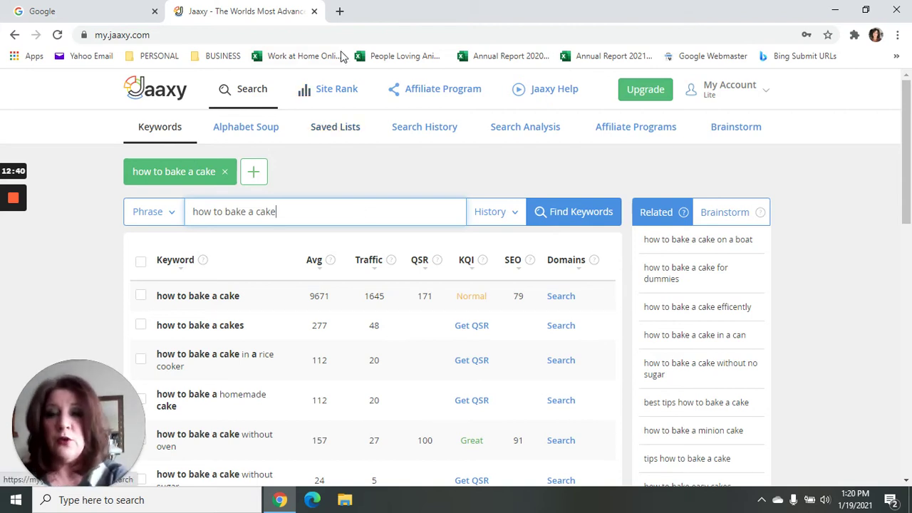
Load youtube.com in place of the Jaaxy keyword results.
{"action": "left_click", "coordinate": [364, 41]}
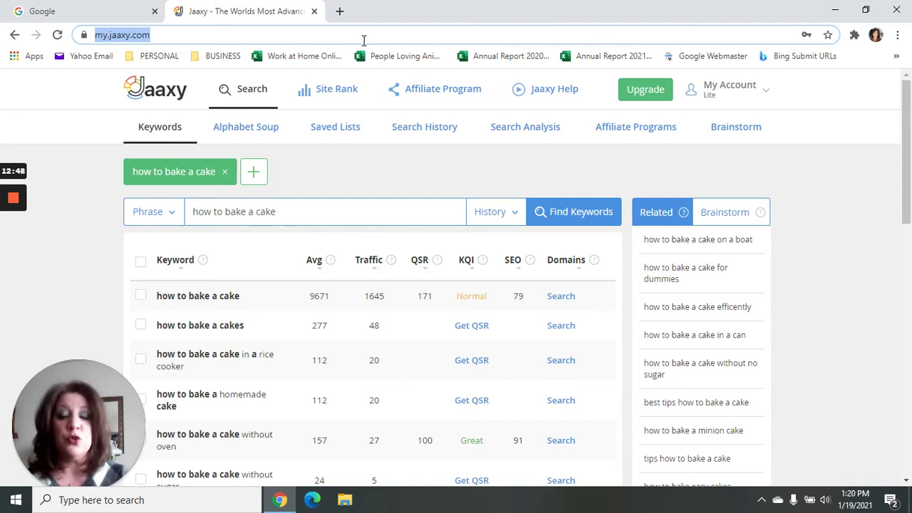
{"action": "type", "text": "youtube.com"}
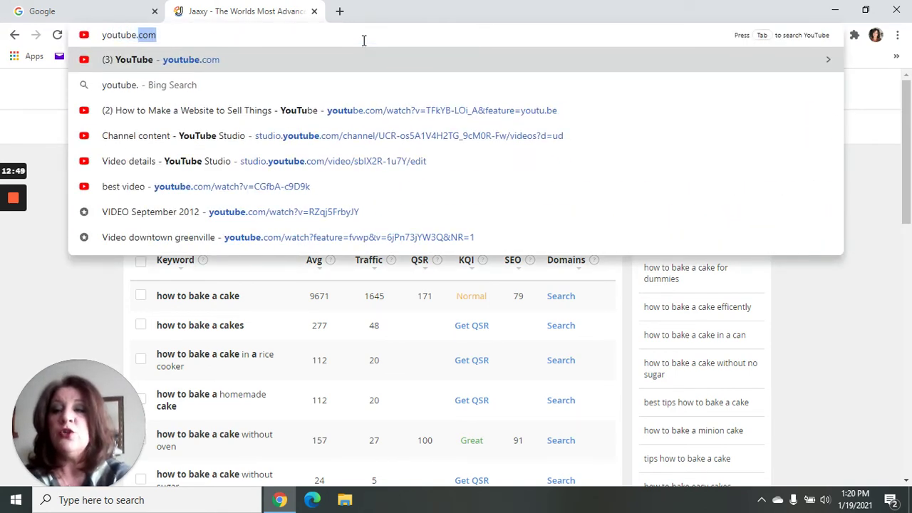
{"action": "key", "text": "Return"}
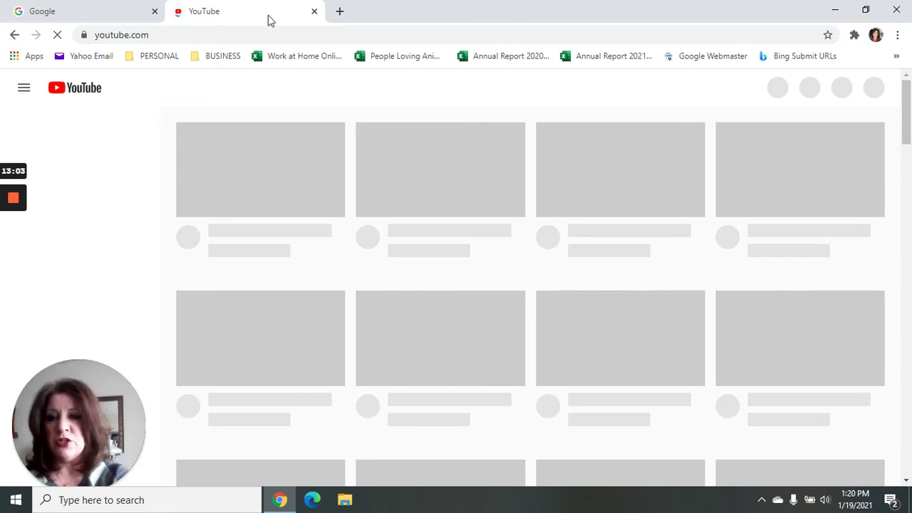
Bring up YouTube's search suggestions for the phrase "how to bake a cake" without running the search.
{"action": "left_click", "coordinate": [474, 92]}
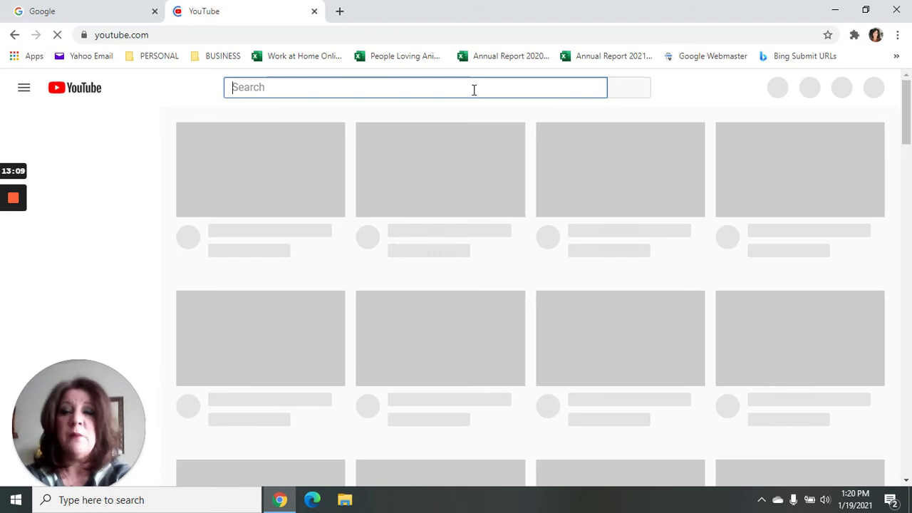
{"action": "type", "text": "how to bake"}
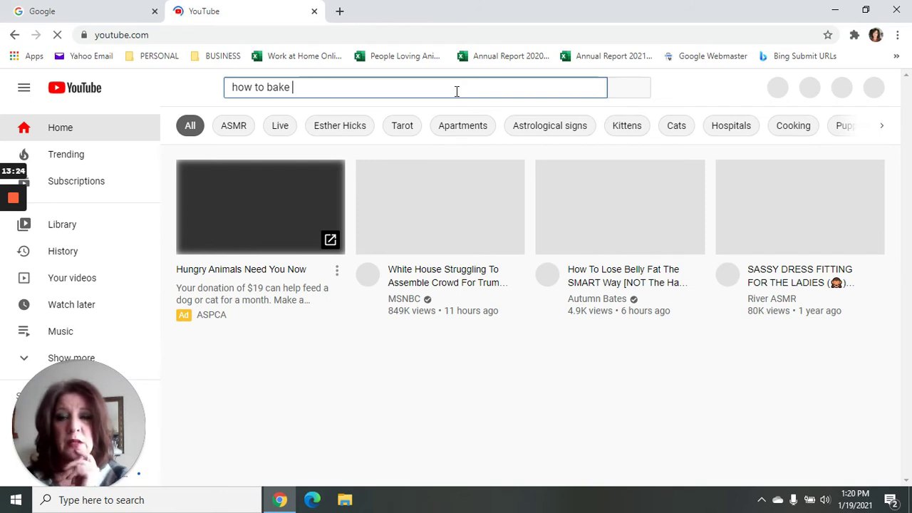
{"action": "type", "text": "a cake"}
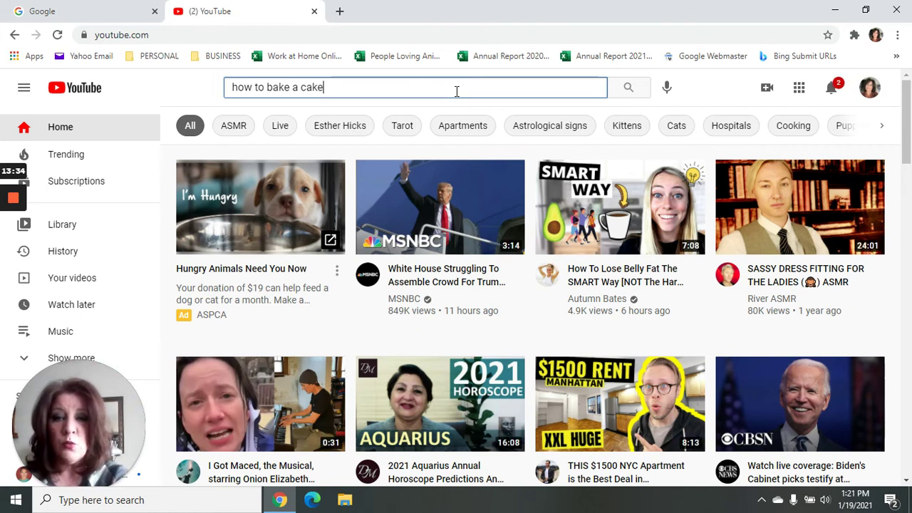
{"action": "left_click", "coordinate": [457, 90]}
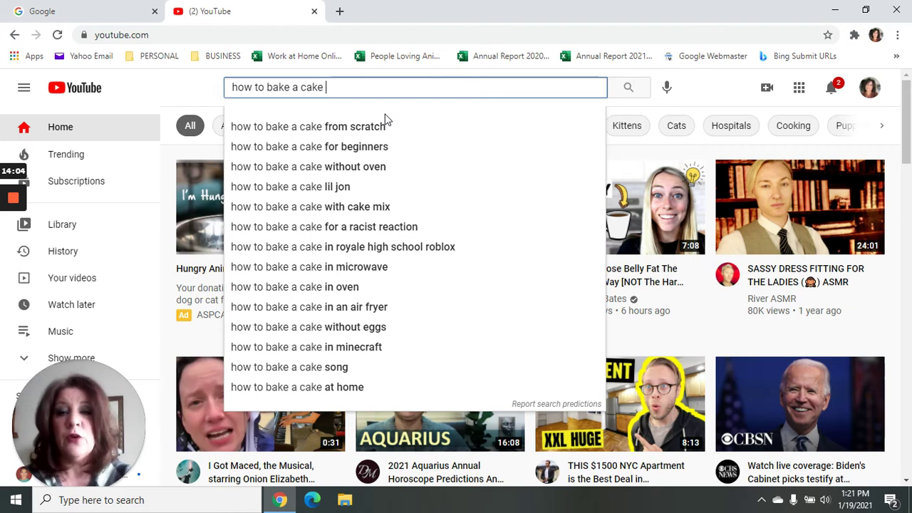
Extend the YouTube search phrase with the letter "a" and replace it with "b" to compare the suggestions for each letter.
{"action": "type", "text": "a"}
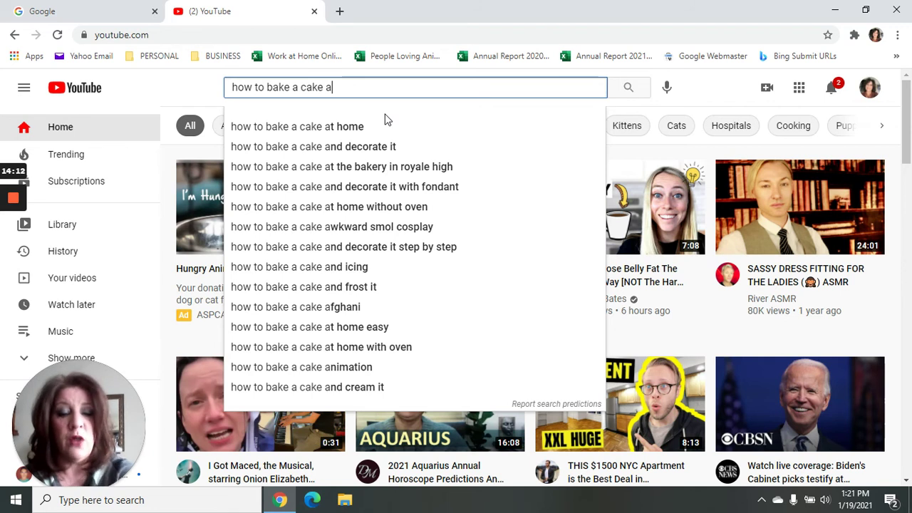
{"action": "key", "text": "BackSpace"}
{"action": "type", "text": "b"}
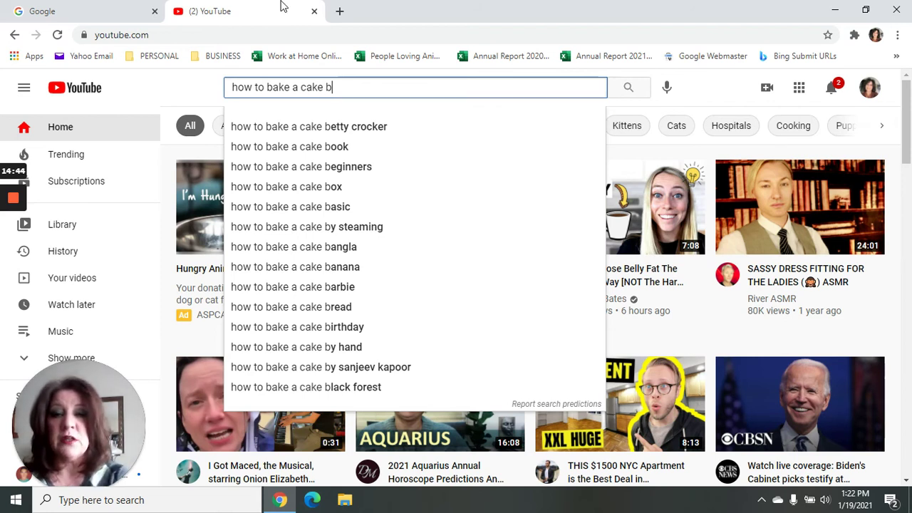
Load pinterest.com in place of the YouTube page.
{"action": "left_click", "coordinate": [265, 35]}
{"action": "type", "text": "b"}
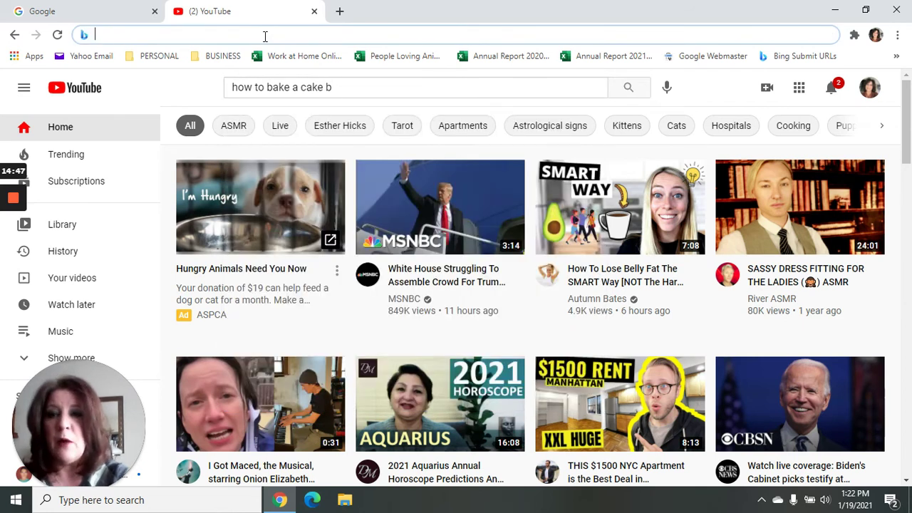
{"action": "type", "text": "pinterest."}
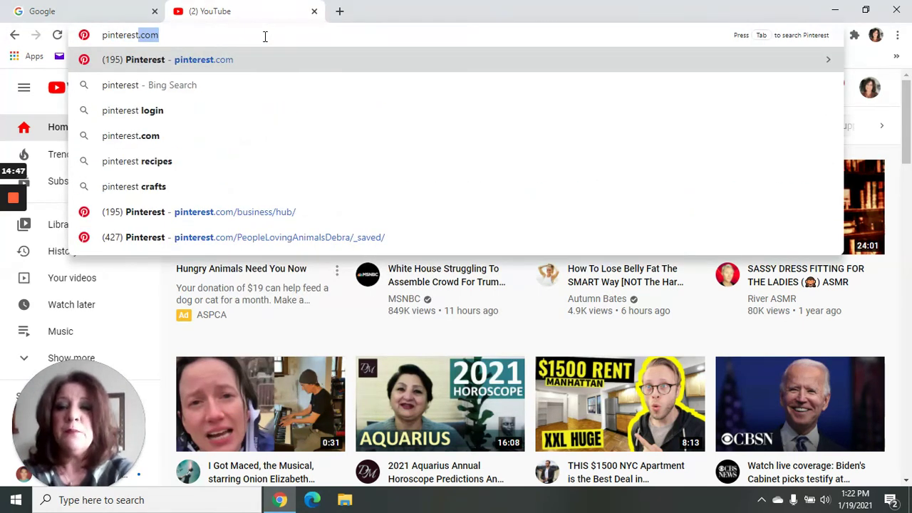
{"action": "key", "text": "Return"}
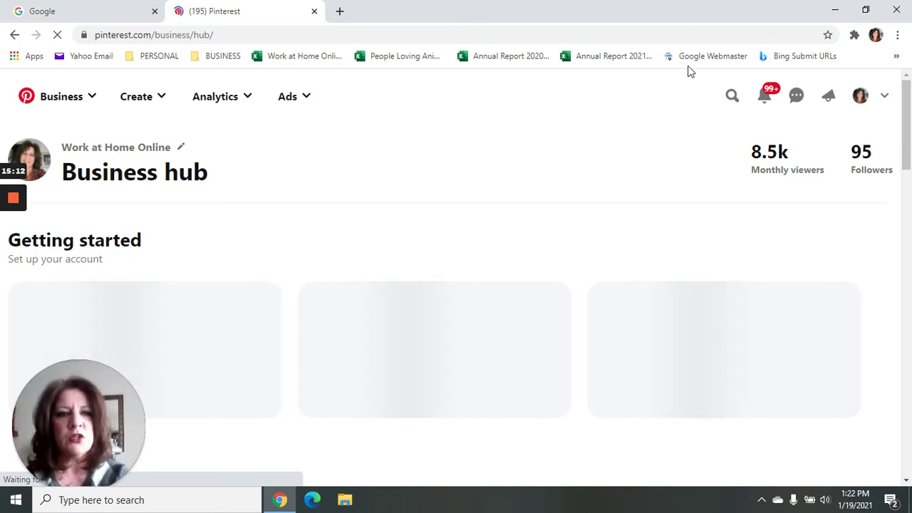
Bring up Pinterest's search suggestions for "how to bake a cake" and close the Pinterest page to return to Google.
{"action": "left_click", "coordinate": [733, 97]}
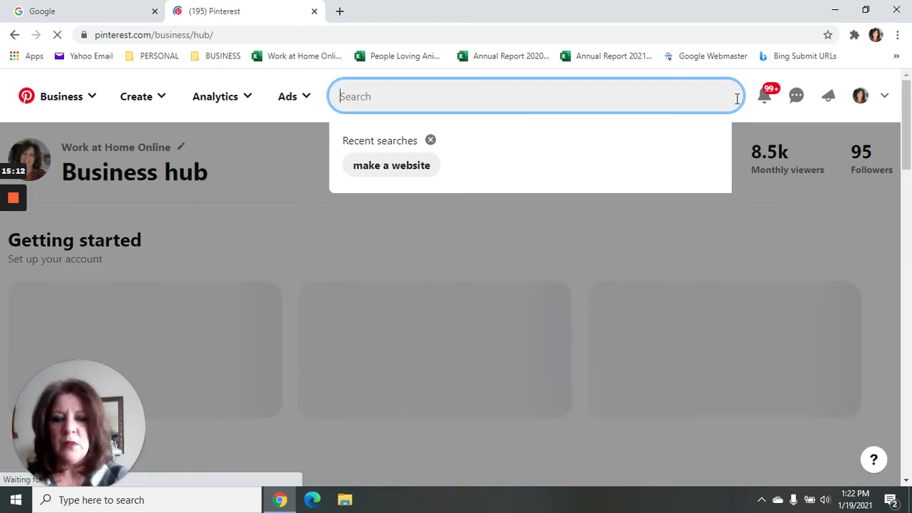
{"action": "type", "text": "how to"}
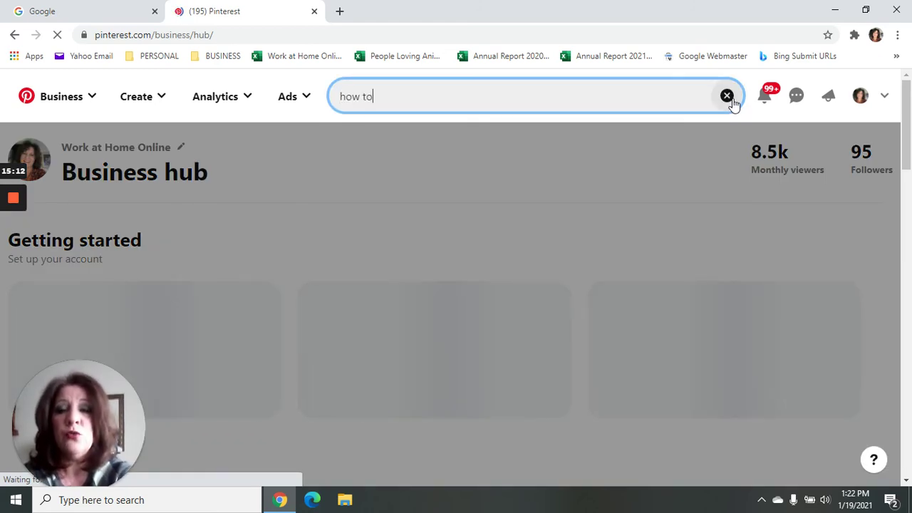
{"action": "type", "text": " bake a cake"}
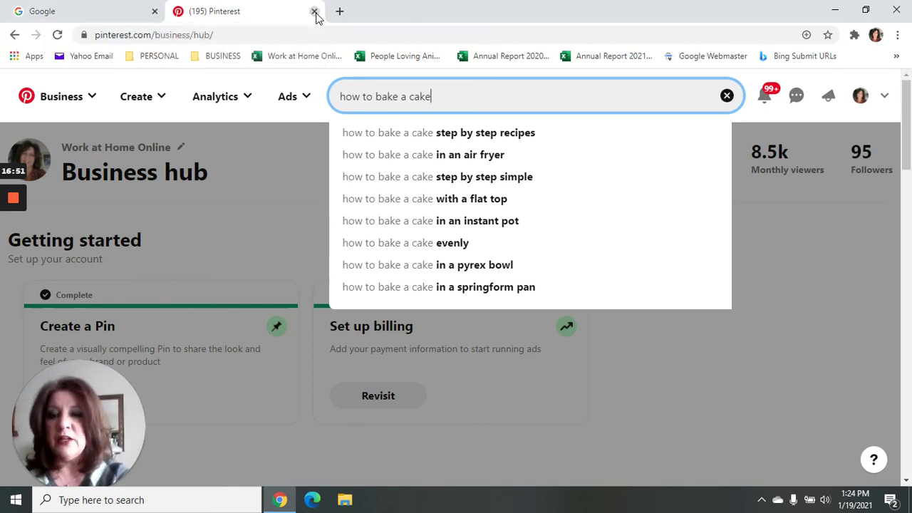
{"action": "left_click", "coordinate": [314, 12]}
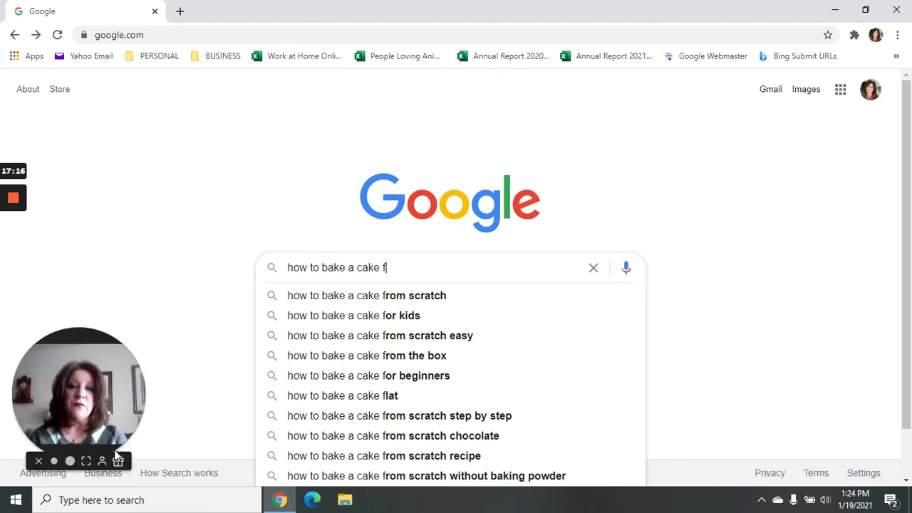
{"action": "left_click", "coordinate": [114, 450]}
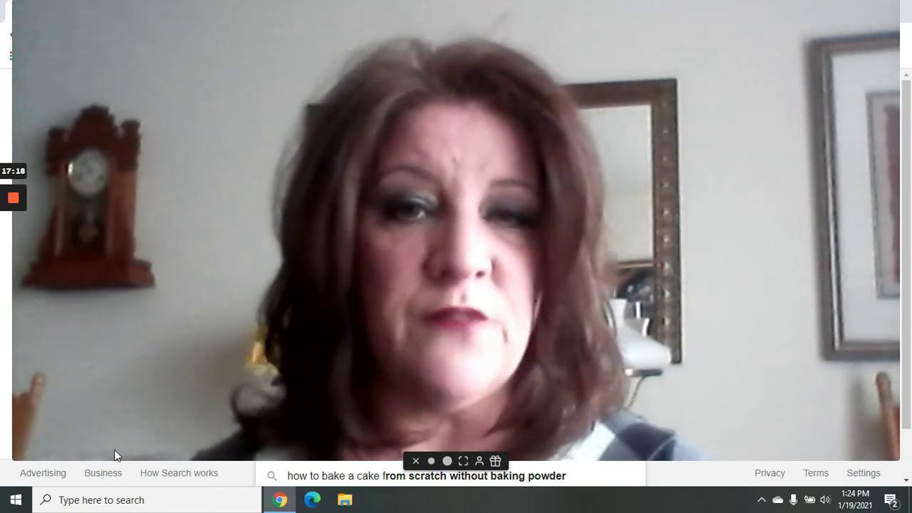